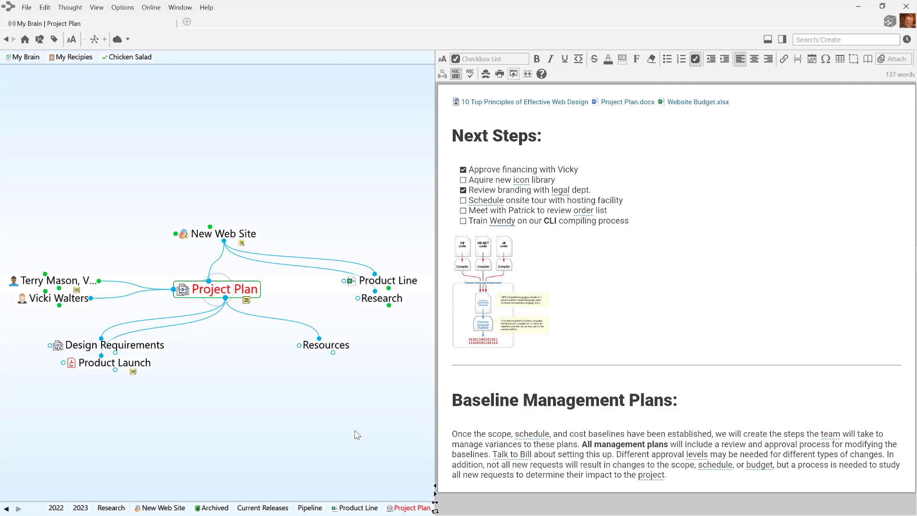
# Preview the web design article and Website Budget.xlsx attachments, then close both.
pyautogui.click(507, 102)
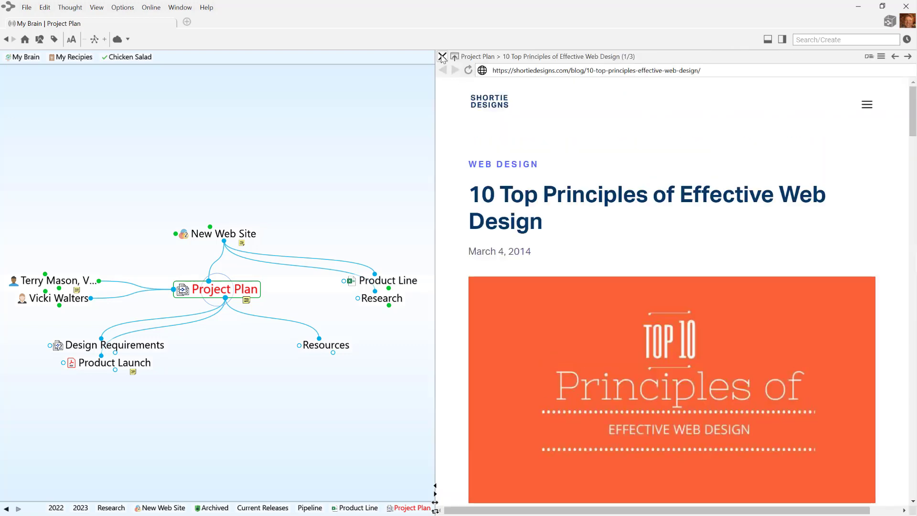
pyautogui.click(442, 58)
pyautogui.click(537, 95)
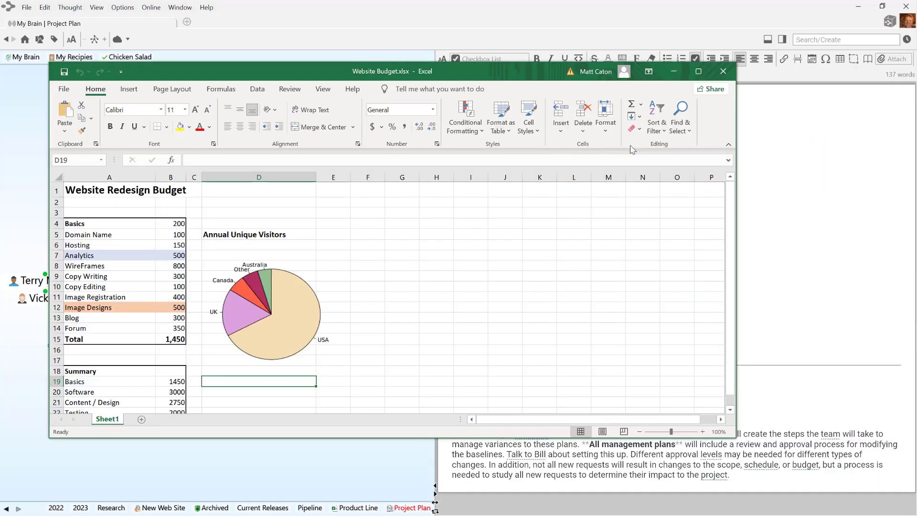
pyautogui.click(723, 71)
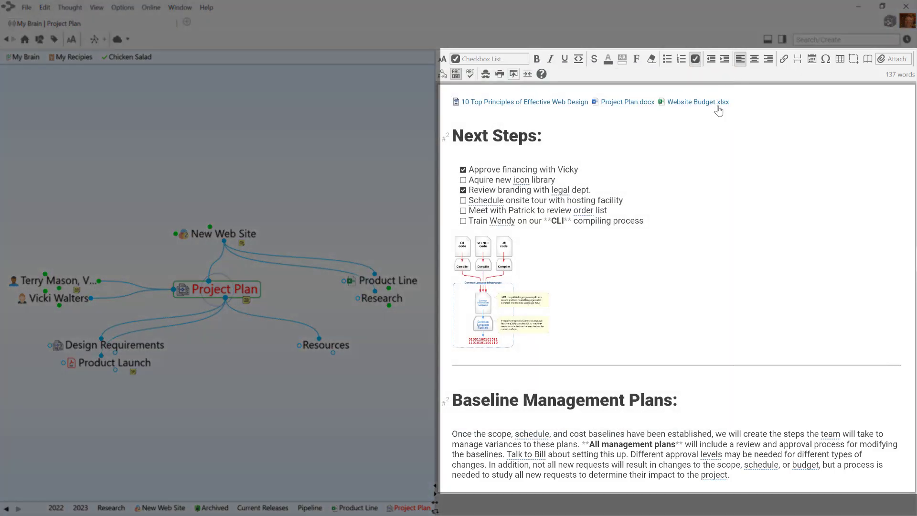
# Add a new checklist item about discussing future plans with a colleague under Next Steps.
pyautogui.click(660, 223)
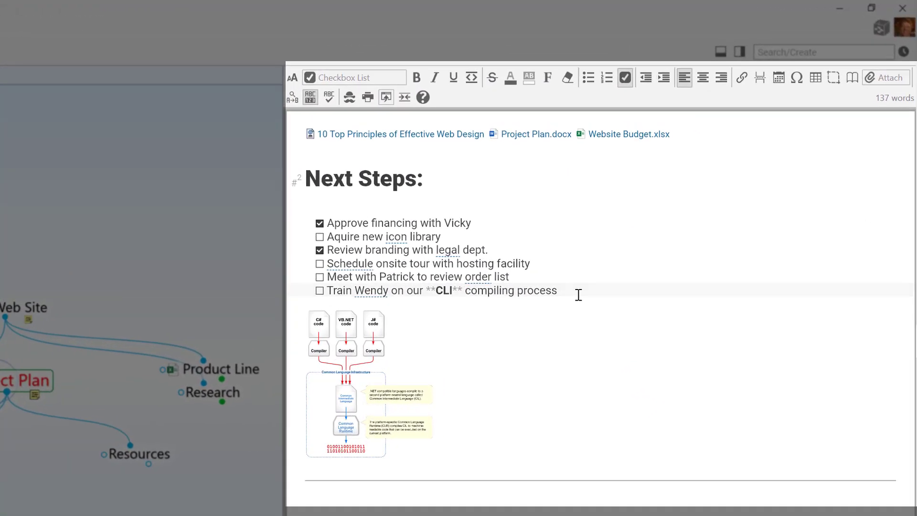
pyautogui.press('Return')
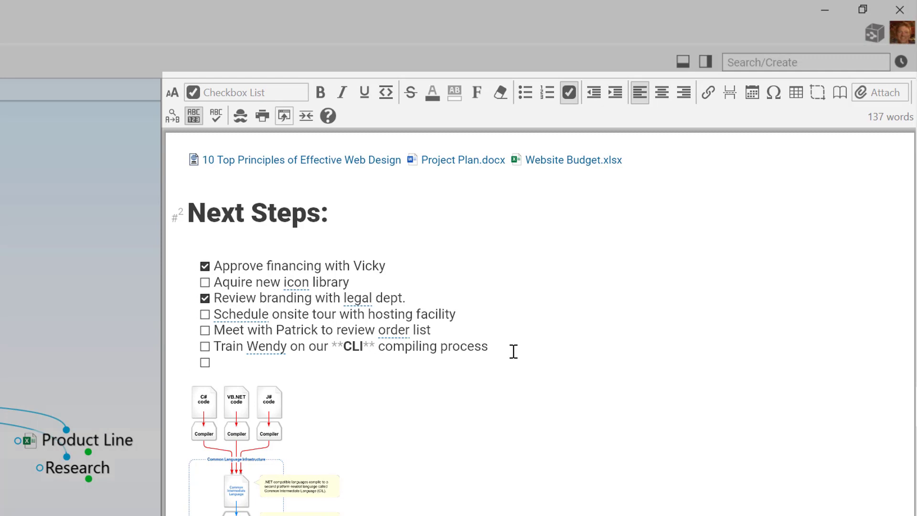
pyautogui.write('Discuss future plans with Da')
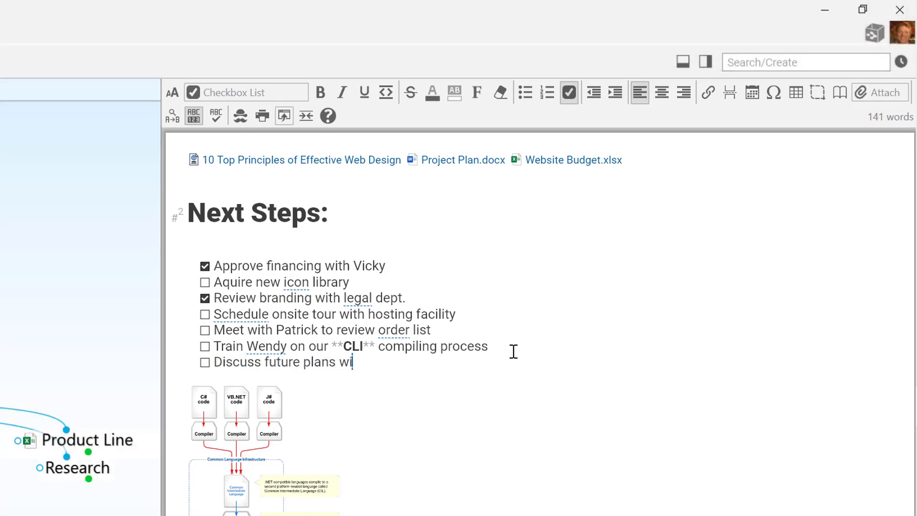
pyautogui.write('ve')
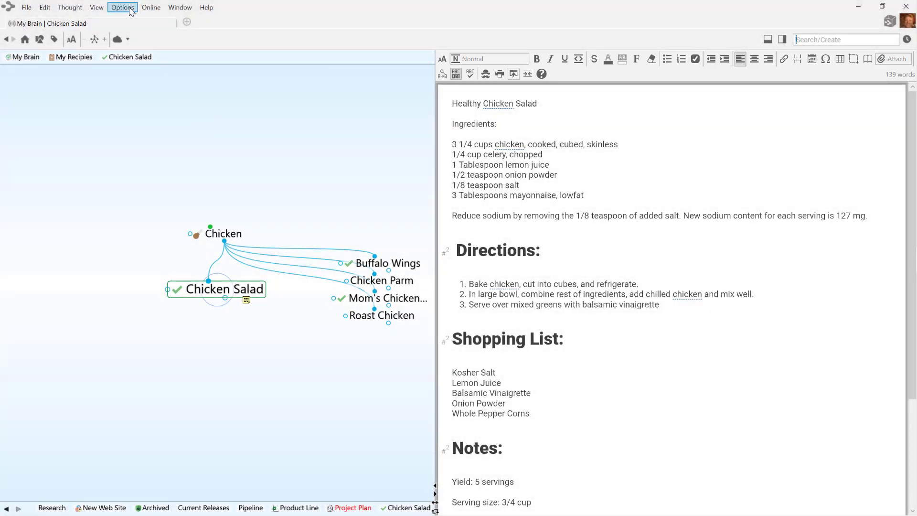
pyautogui.click(130, 10)
pyautogui.click(143, 130)
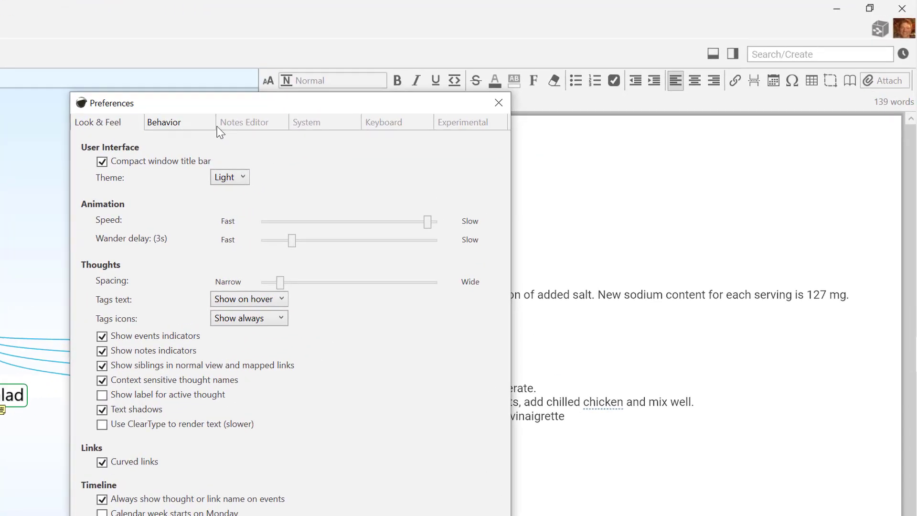
pyautogui.click(220, 125)
pyautogui.click(273, 269)
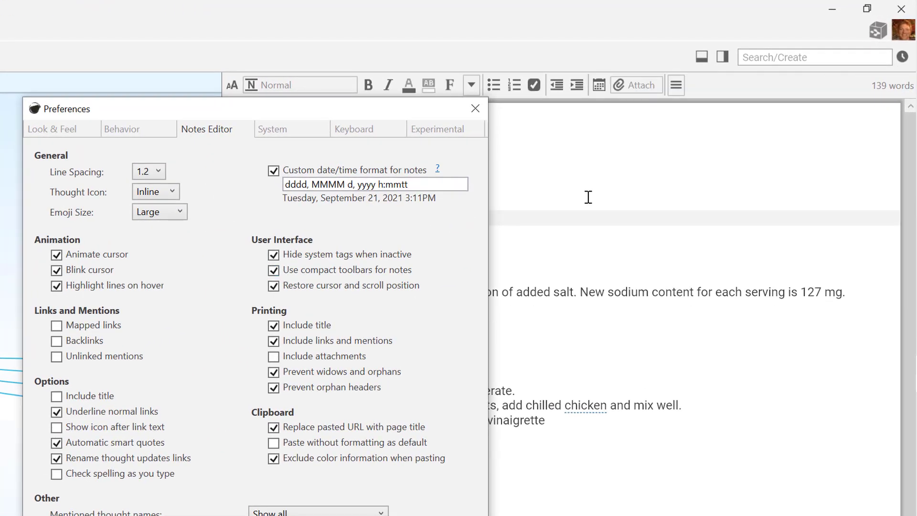
pyautogui.click(676, 86)
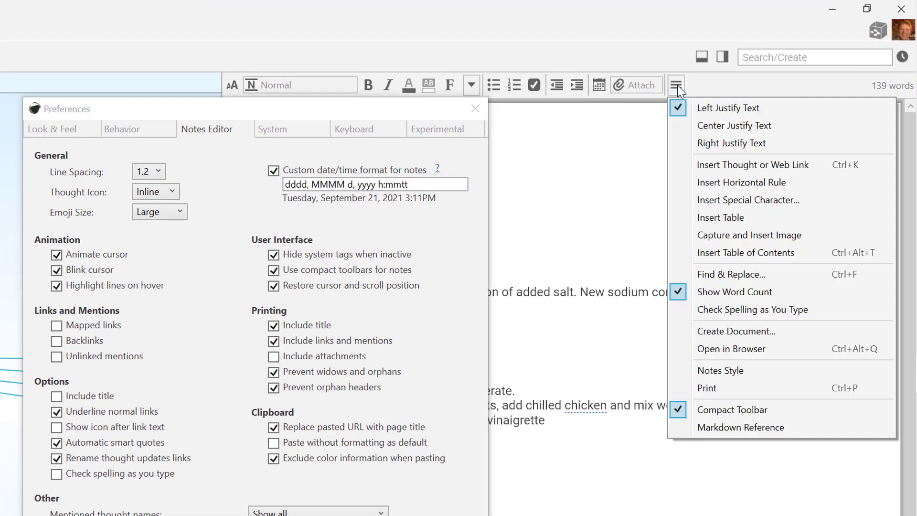
pyautogui.click(678, 90)
pyautogui.click(273, 270)
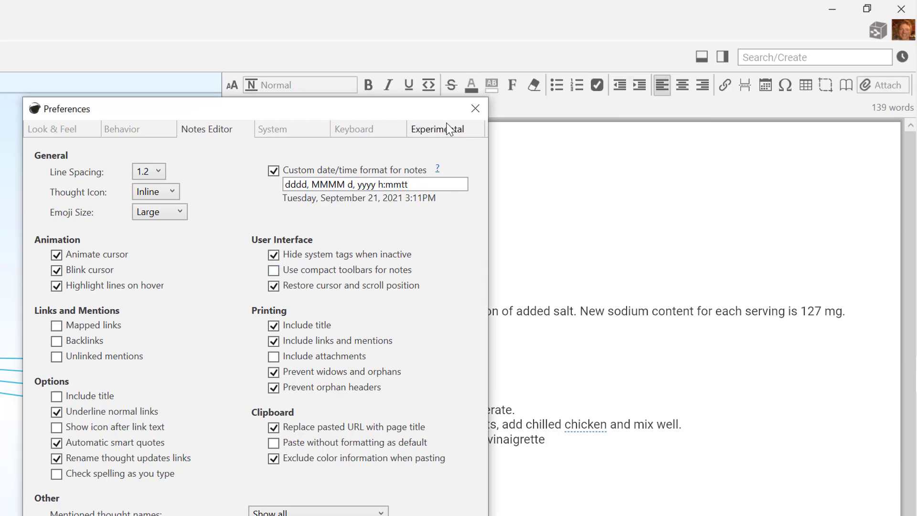
pyautogui.click(475, 109)
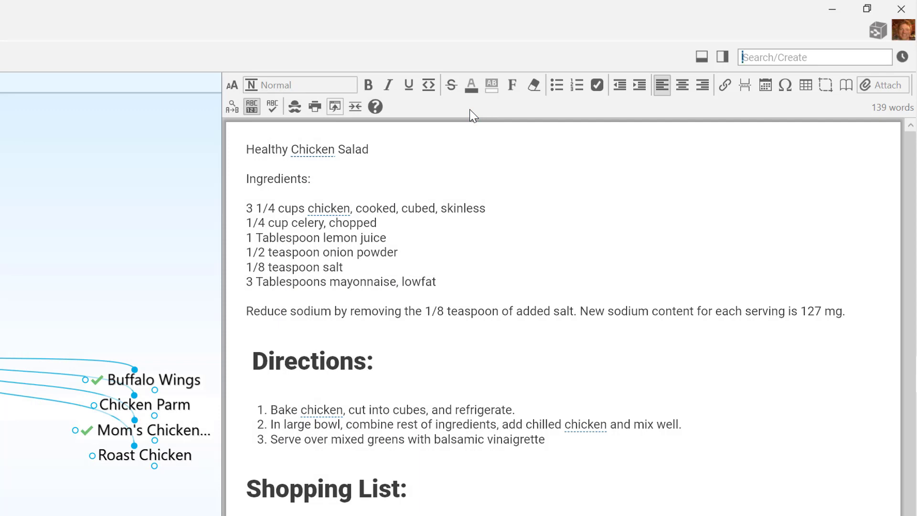
# Add a '**Fresh** Lemon Juice' line after mayonnaise and make 'lowfat' bold.
pyautogui.click(455, 282)
pyautogui.press('Return')
pyautogui.write('**Fresh')
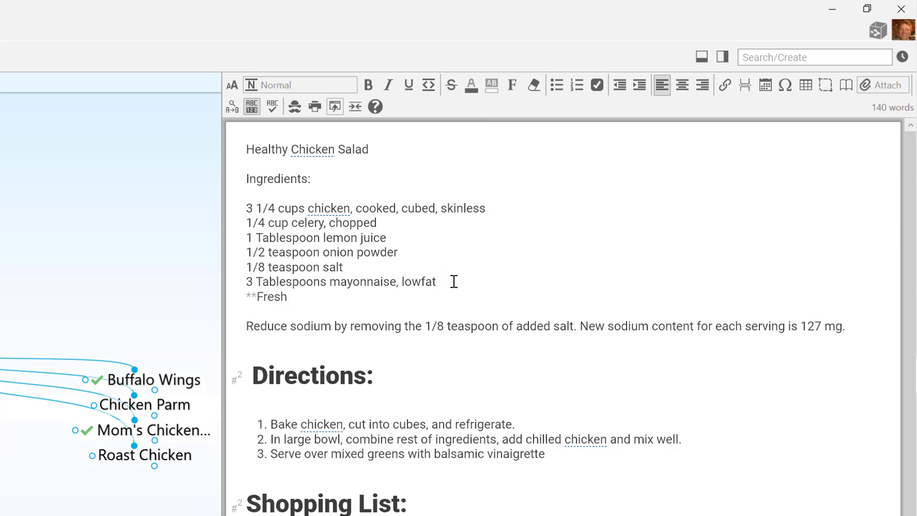
pyautogui.write('** Lemon Jui')
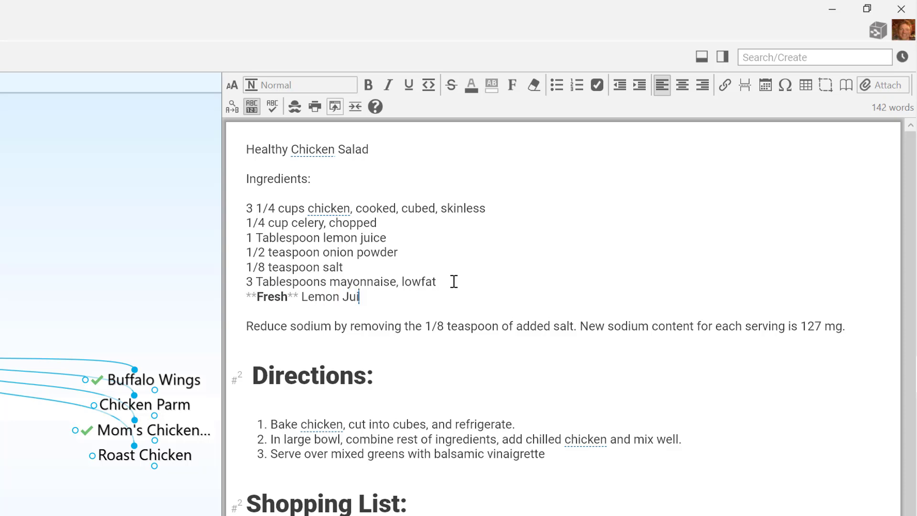
pyautogui.write('ce')
pyautogui.click(420, 282)
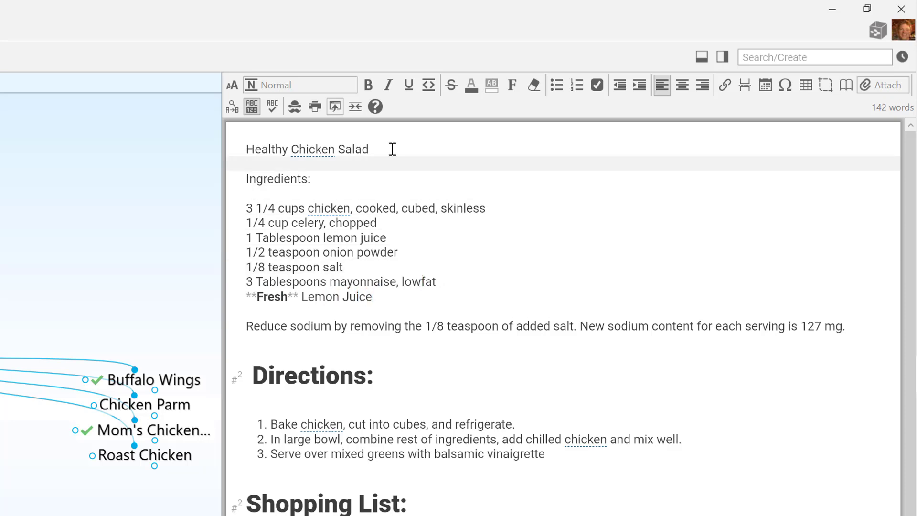
pyautogui.click(370, 86)
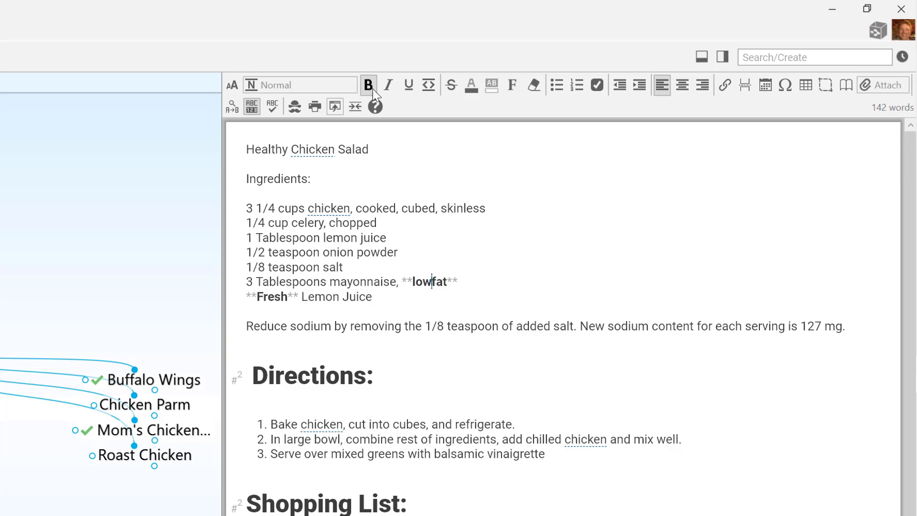
pyautogui.click(375, 107)
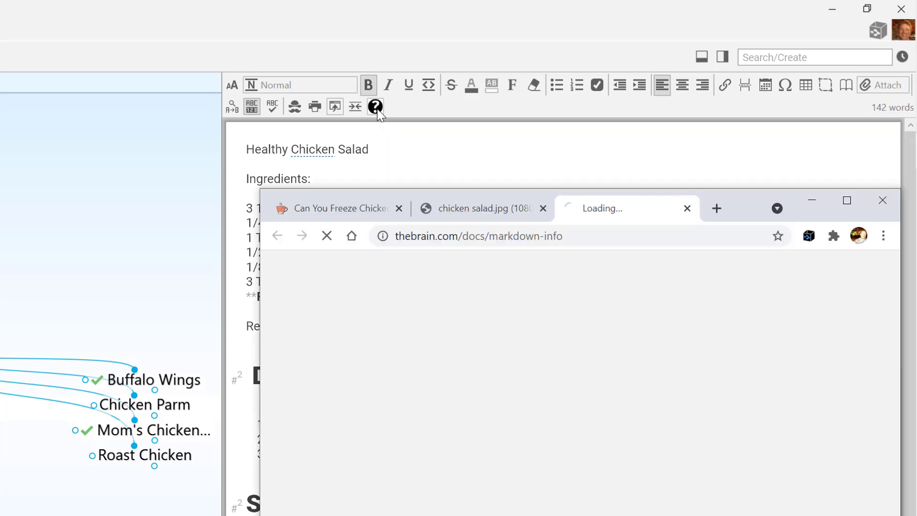
pyautogui.moveTo(894, 283); pyautogui.dragTo(884, 403)
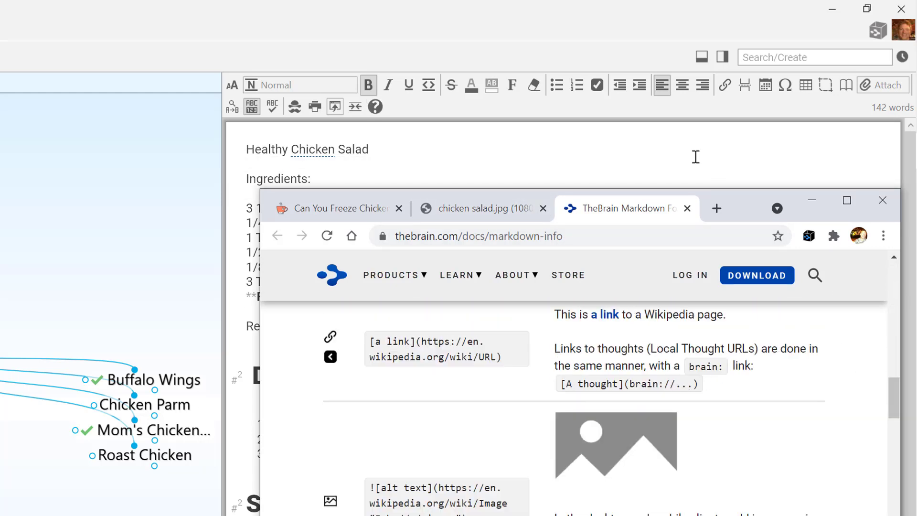
pyautogui.click(595, 19)
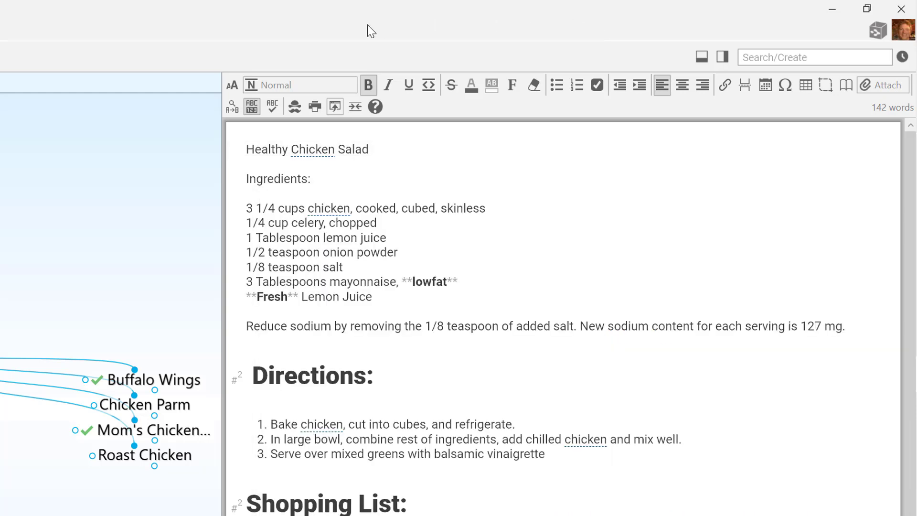
# Enlarge the note text and make 'Healthy Chicken Salad' a Title (H1) heading.
pyautogui.click(233, 86)
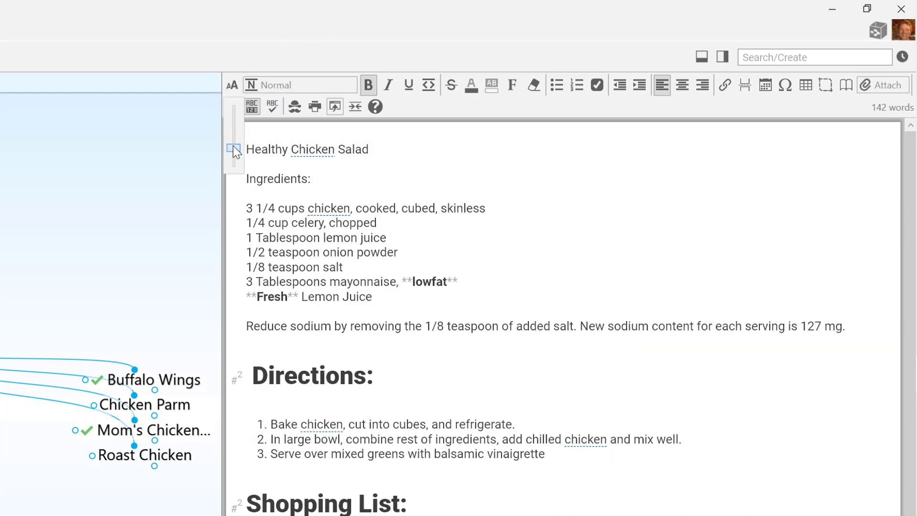
pyautogui.moveTo(234, 149)
pyautogui.mouseDown()
pyautogui.moveTo(231, 131)
pyautogui.moveTo(230, 144)
pyautogui.mouseUp()
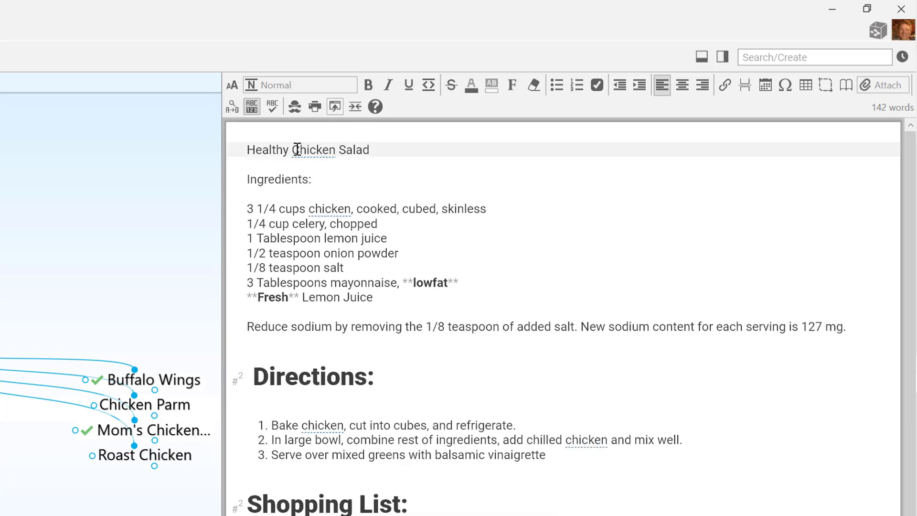
pyautogui.click(277, 150)
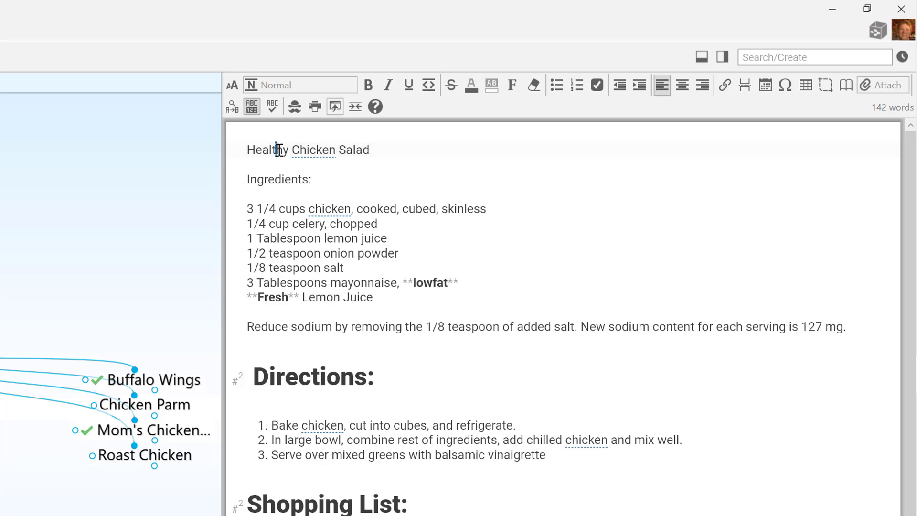
pyautogui.click(302, 87)
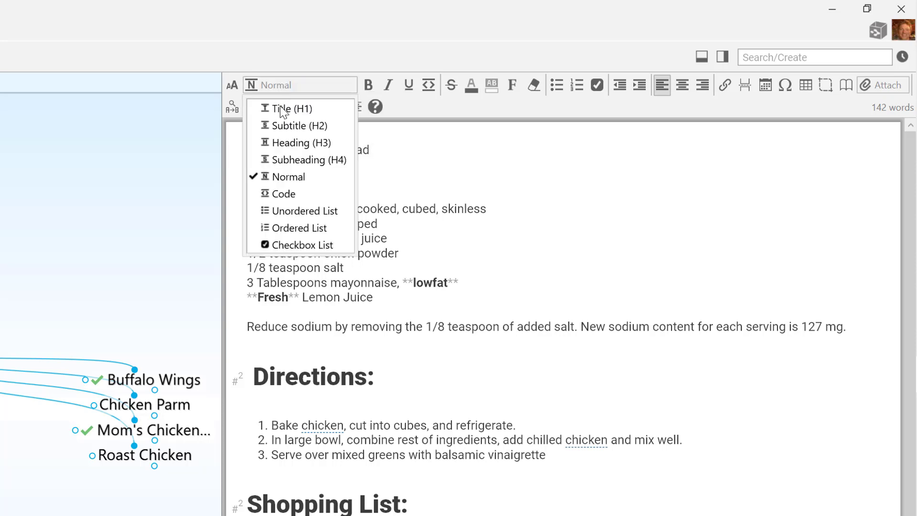
pyautogui.click(281, 144)
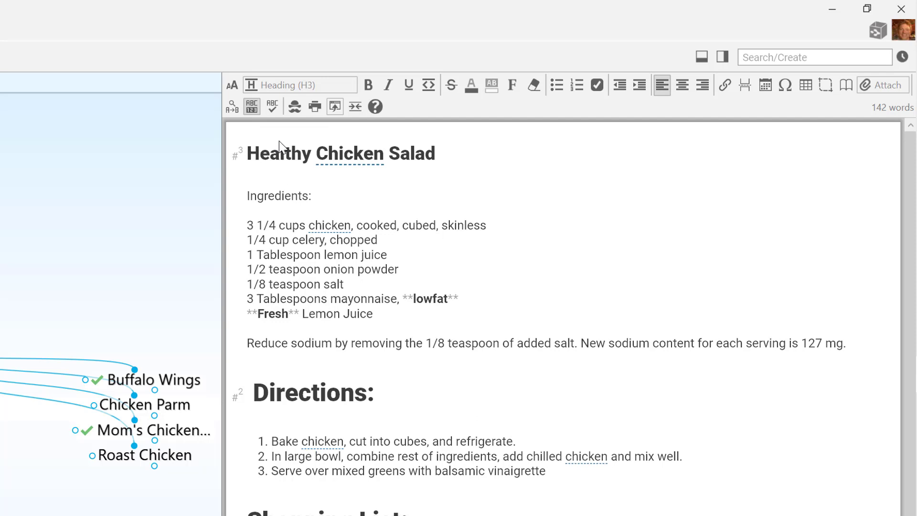
pyautogui.click(285, 90)
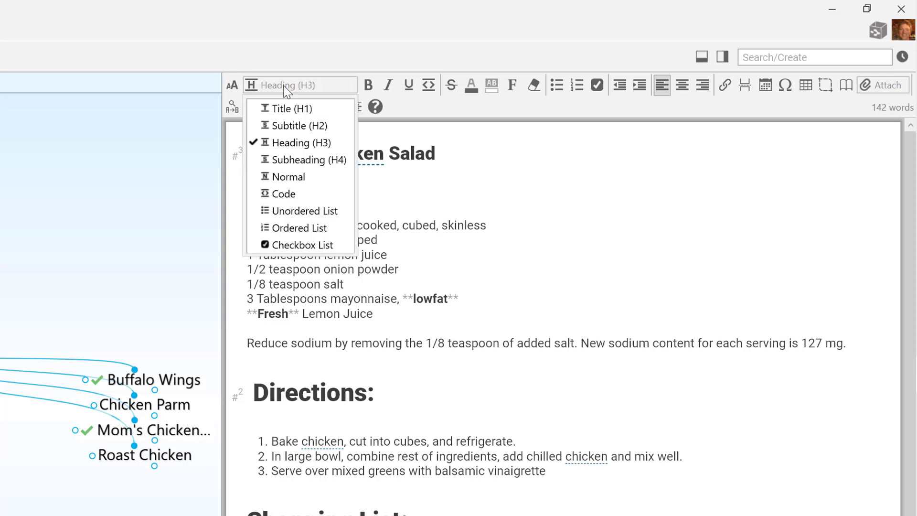
pyautogui.press('Escape')
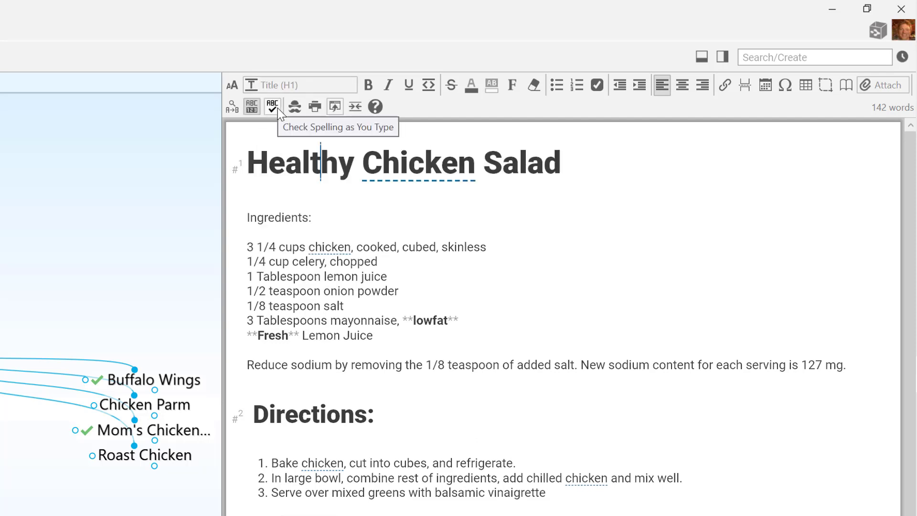
pyautogui.hotkey('ctrl', '1')
# Make the 'Ingredients:' line a Subtitle (H2) heading.
pyautogui.click(268, 218)
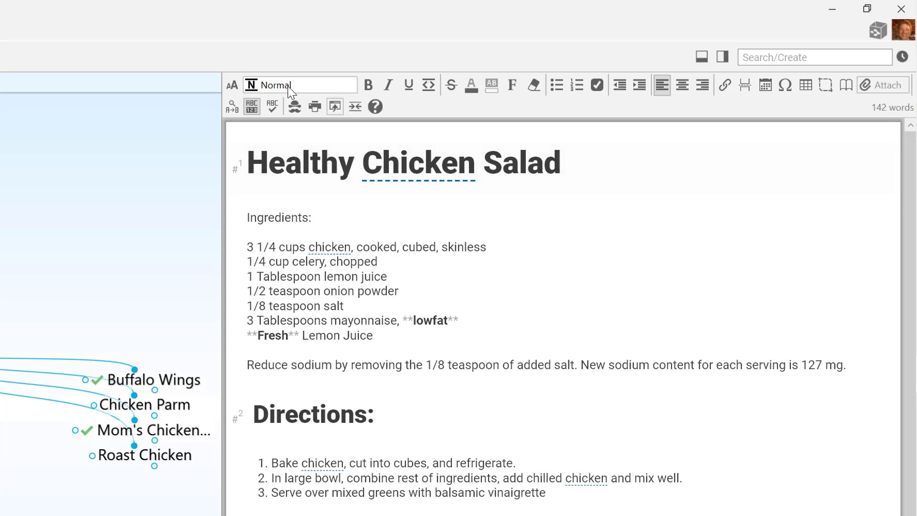
pyautogui.click(289, 88)
pyautogui.click(285, 126)
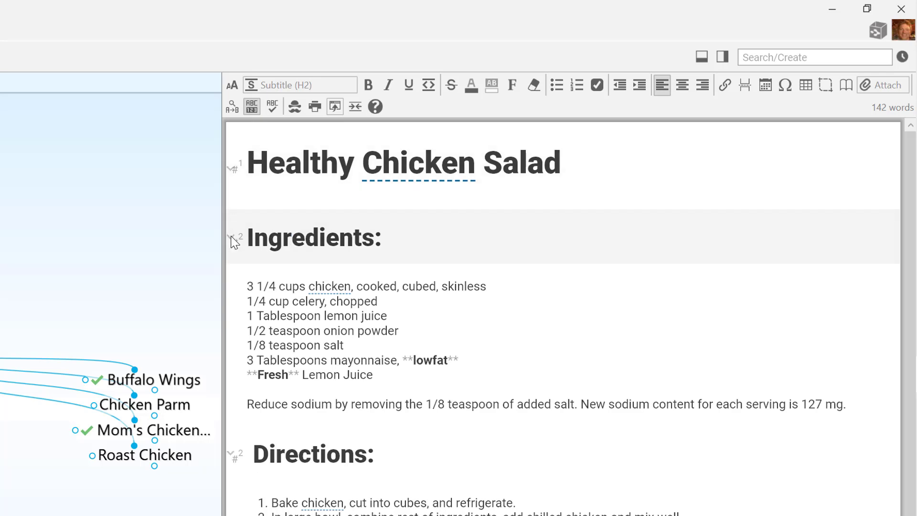
pyautogui.click(231, 237)
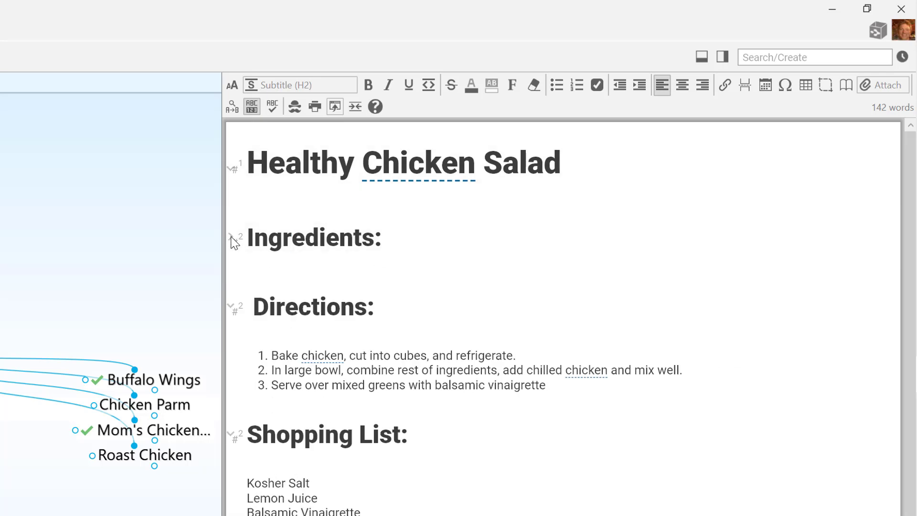
pyautogui.click(232, 307)
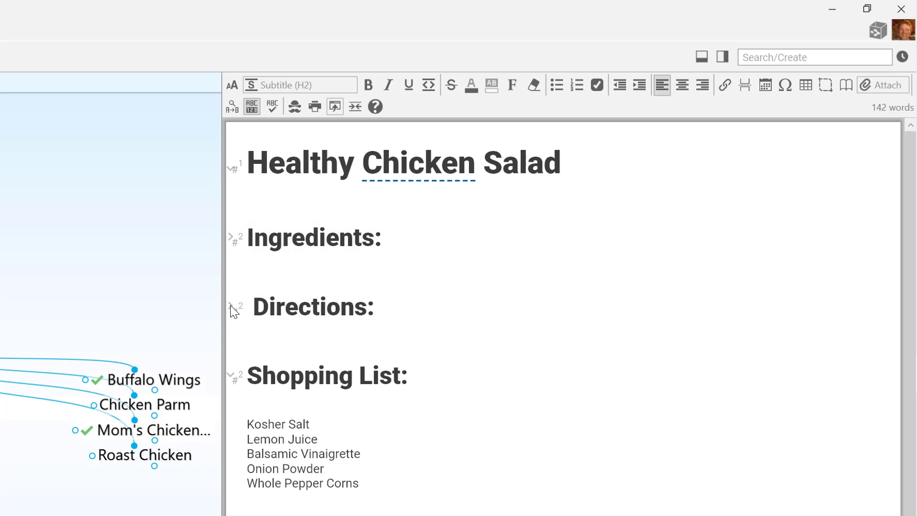
pyautogui.click(231, 376)
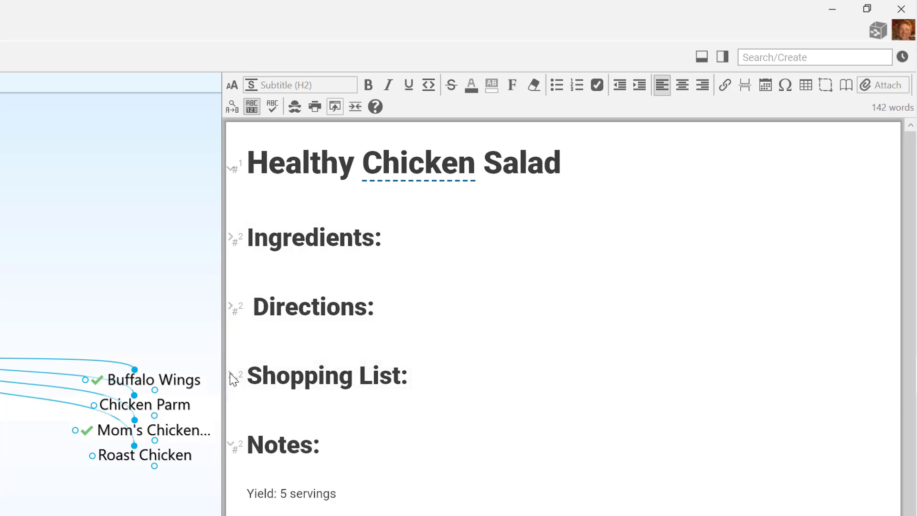
pyautogui.click(232, 376)
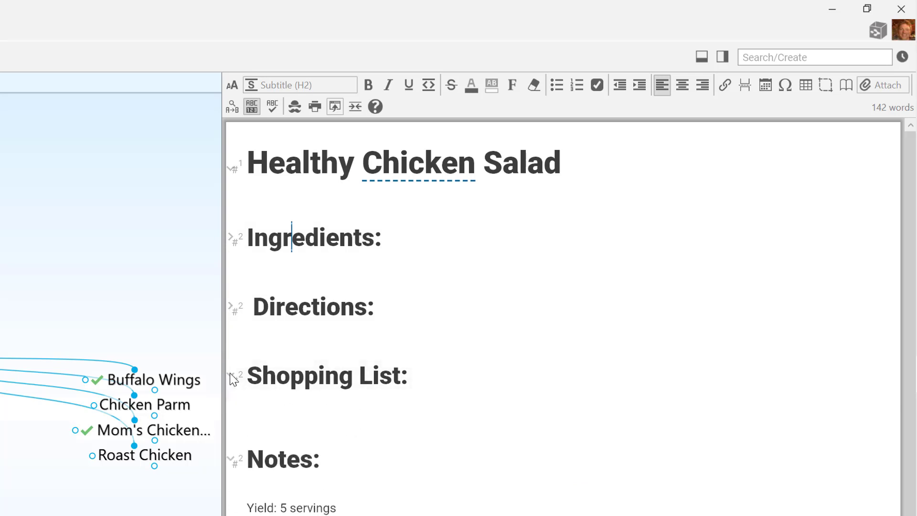
pyautogui.click(232, 307)
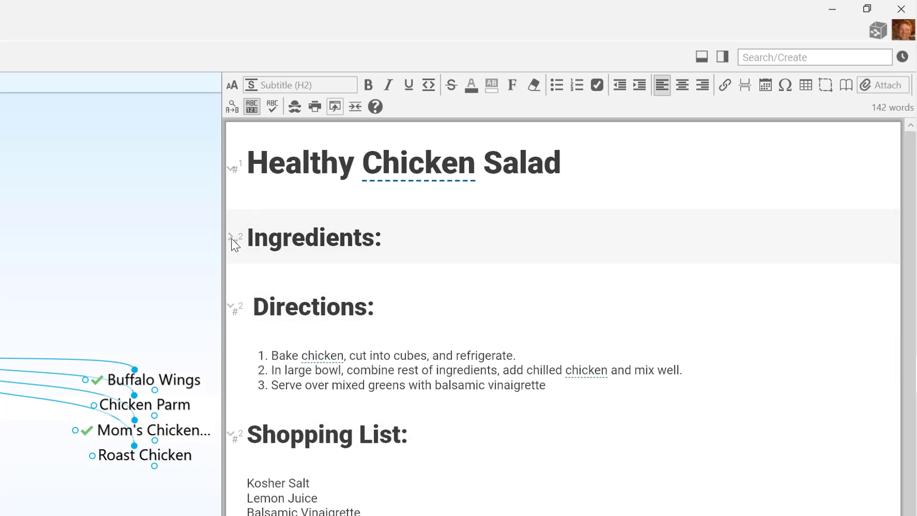
pyautogui.click(232, 239)
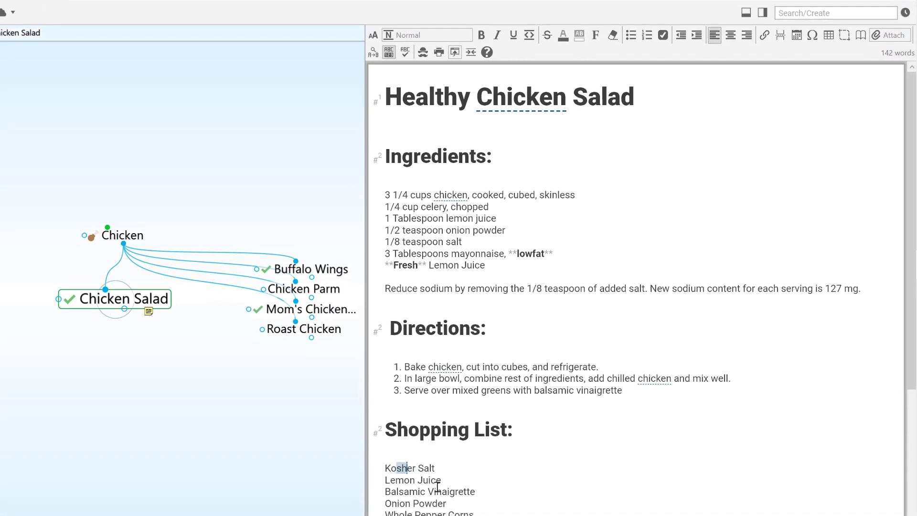
# Turn the five shopping items into a checkbox list and tick Kosher Salt and Lemon Juice.
pyautogui.moveTo(369, 501); pyautogui.dragTo(437, 515)
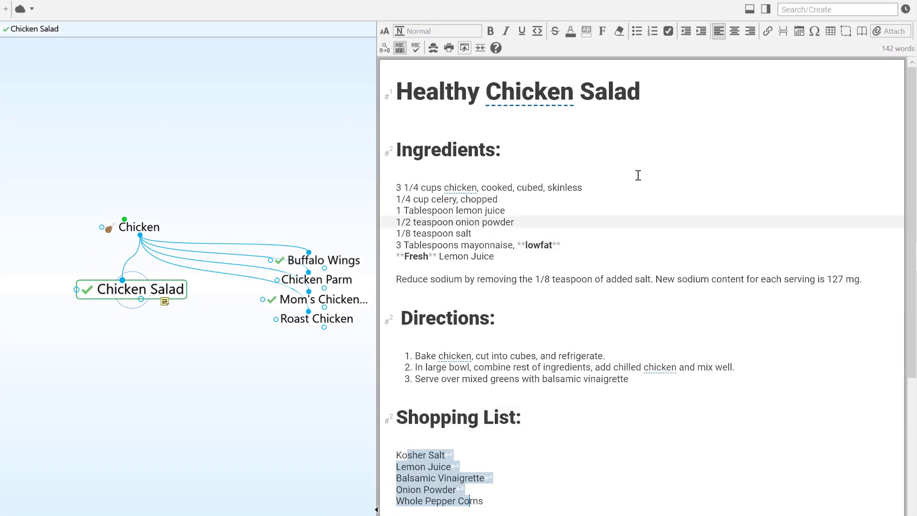
pyautogui.click(668, 32)
pyautogui.click(512, 500)
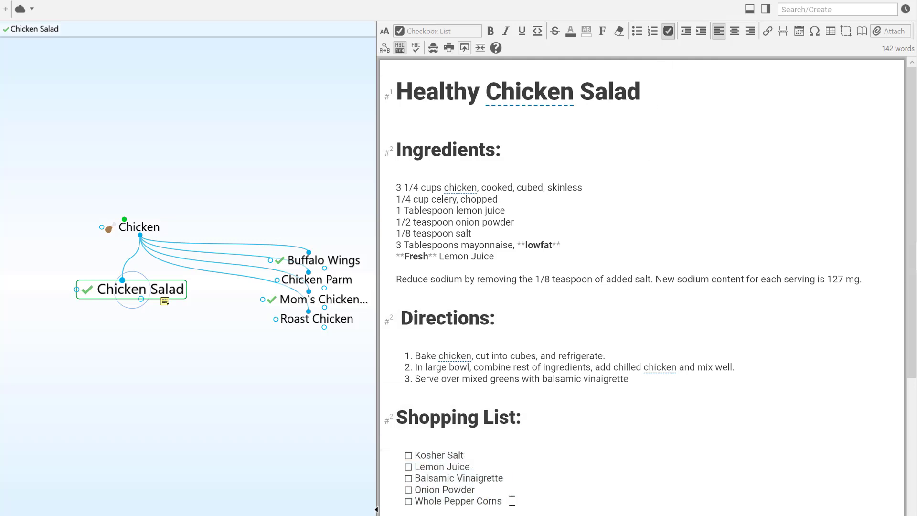
pyautogui.click(408, 455)
# Under Notes, write 'Made this on [date/time] and the kids loved it!' with an inserted date stamp.
pyautogui.scroll(-3, 573, 470)
pyautogui.click(463, 420)
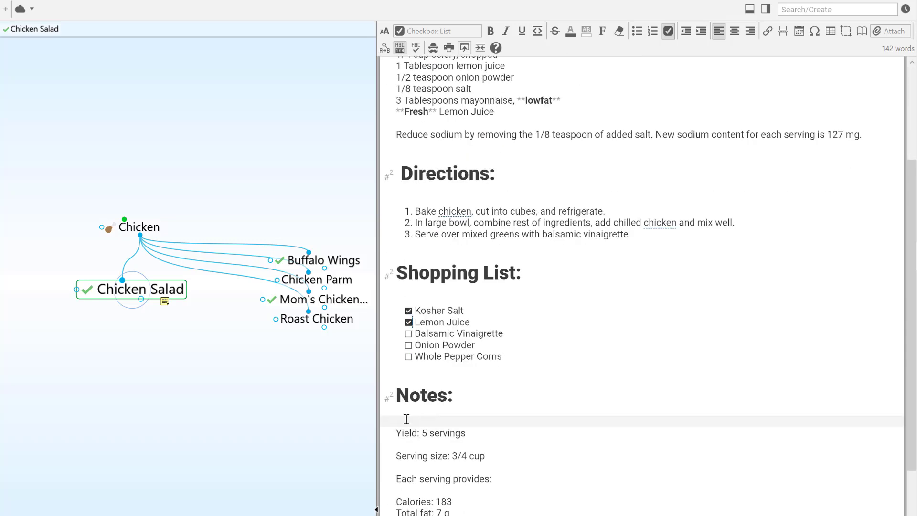
pyautogui.write('Made this on')
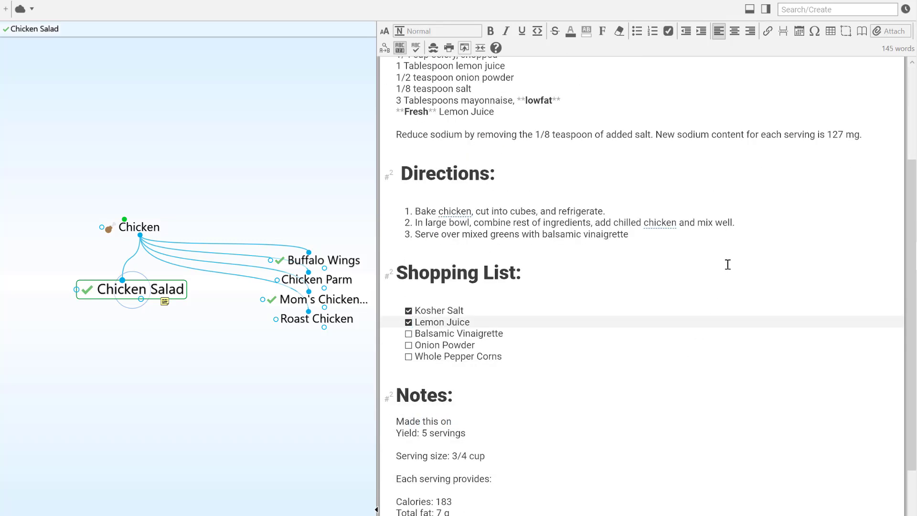
pyautogui.click(800, 36)
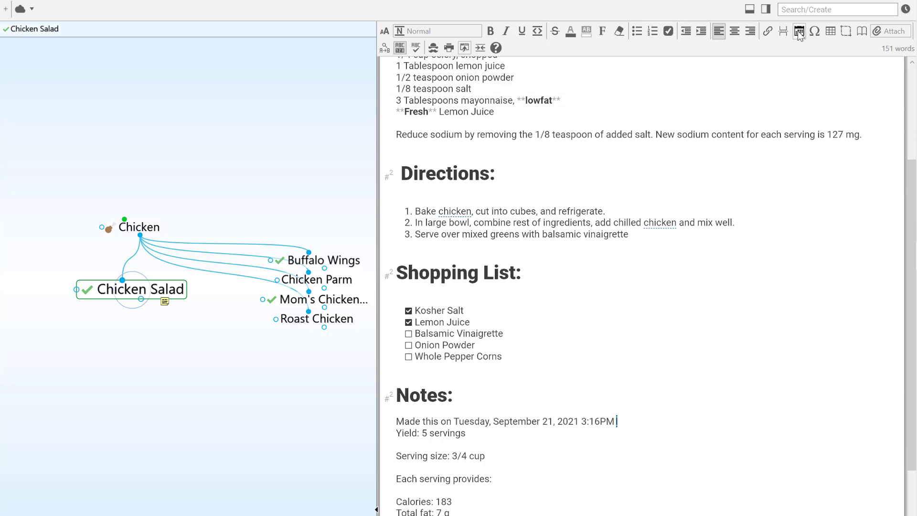
pyautogui.write('and the kids loved it!')
pyautogui.press('Return')
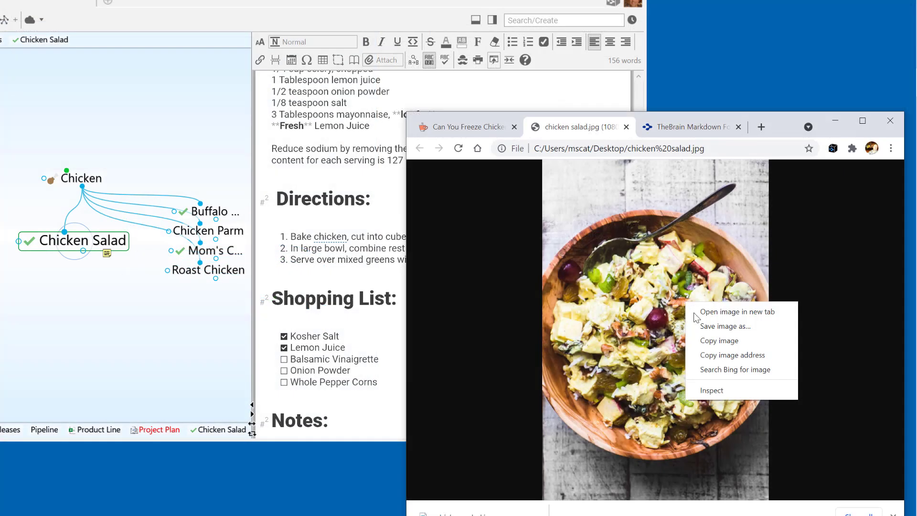
# Copy the chicken salad photo from Chrome, paste it below the serving size line, and shrink it.
pyautogui.click(716, 342)
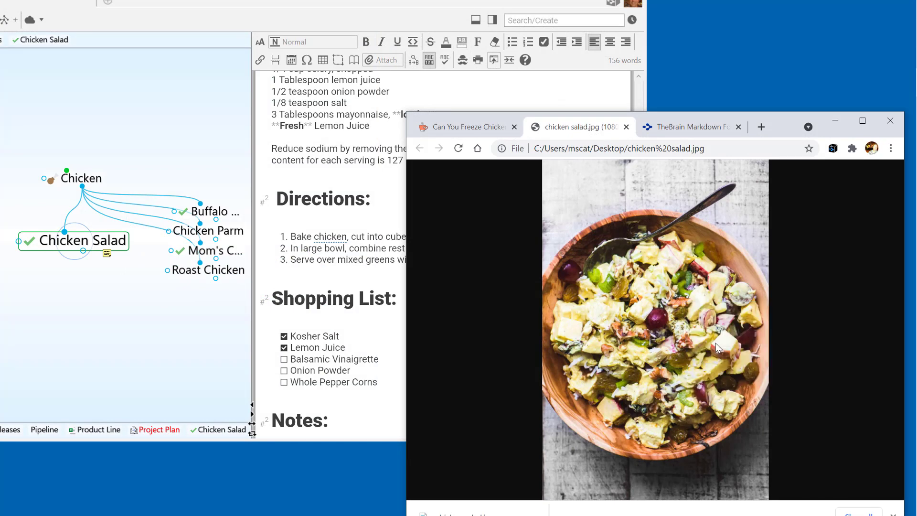
pyautogui.click(369, 395)
pyautogui.scroll(-3, 369, 401)
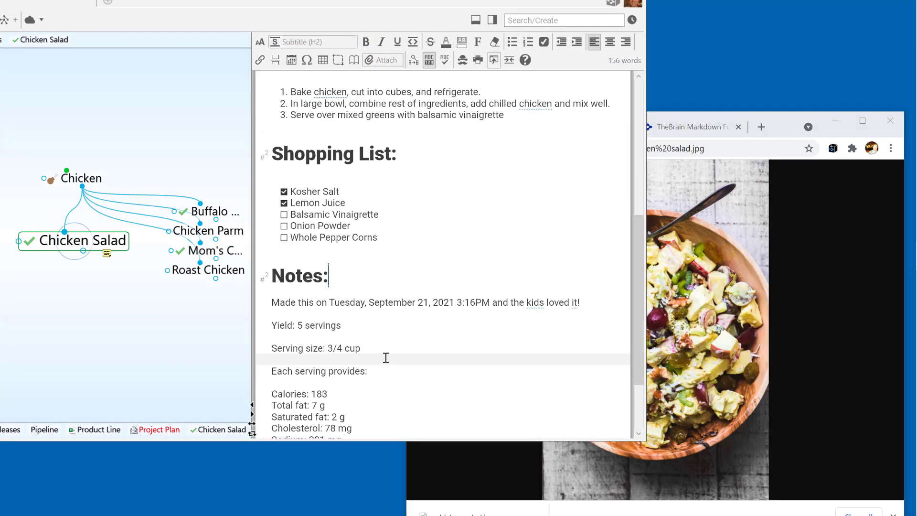
pyautogui.click(391, 349)
pyautogui.press('Return')
pyautogui.press('Return')
pyautogui.rightClick(366, 372)
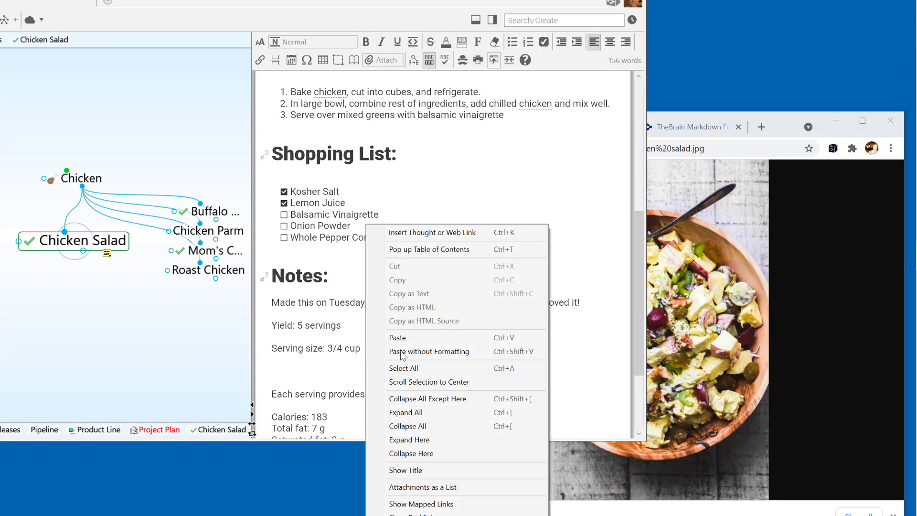
pyautogui.click(397, 338)
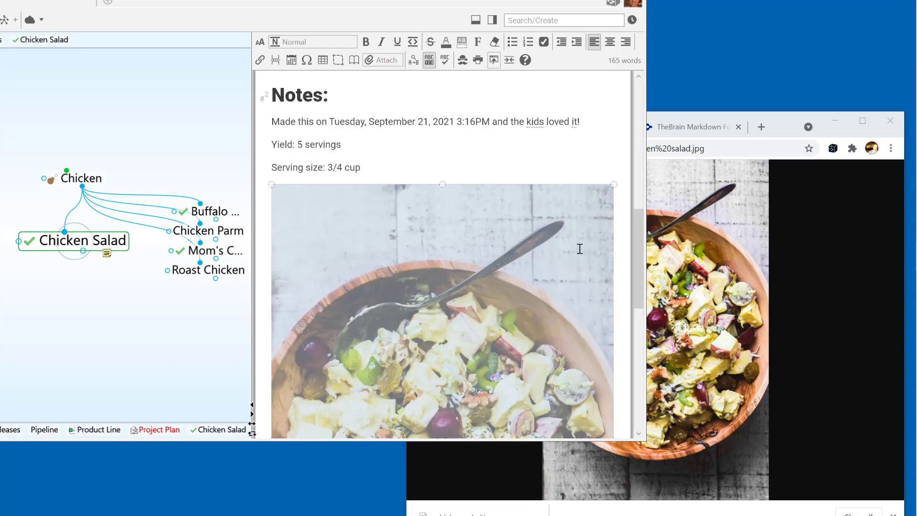
pyautogui.moveTo(614, 186); pyautogui.dragTo(472, 332)
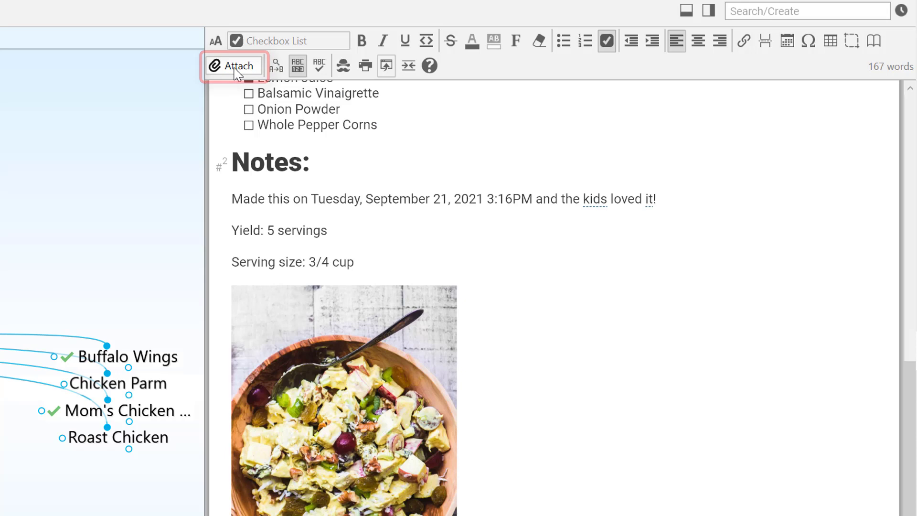
# Attach the costeffectivekitchen freezing page to Chicken Salad as a 'Freezing Chicken Salad' web link.
pyautogui.click(235, 70)
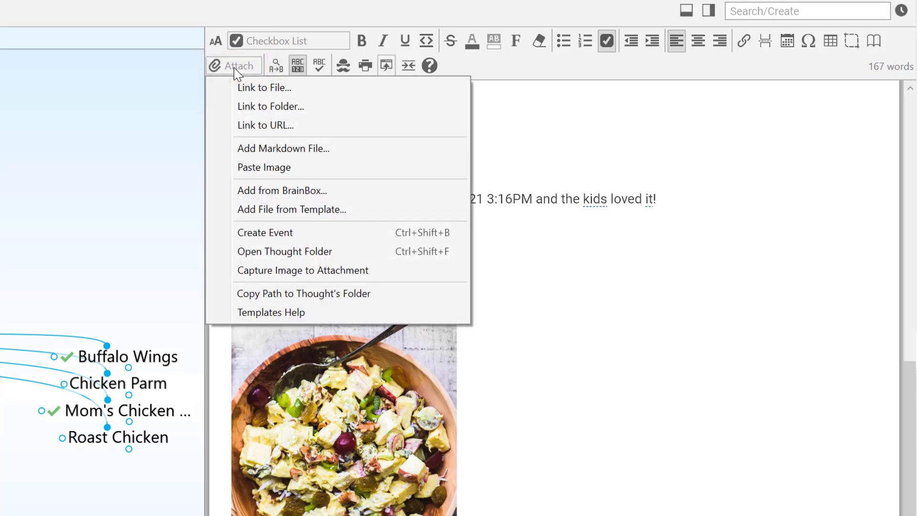
pyautogui.click(256, 125)
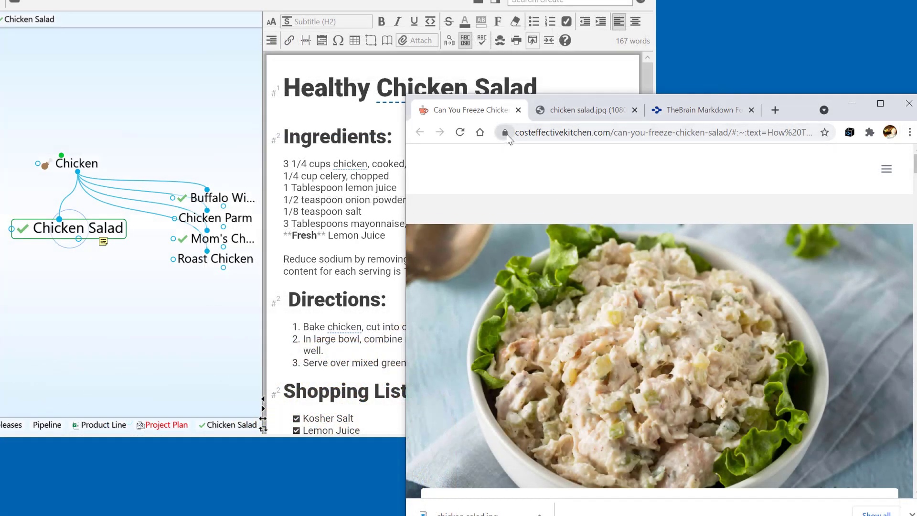
pyautogui.moveTo(507, 136); pyautogui.dragTo(310, 65)
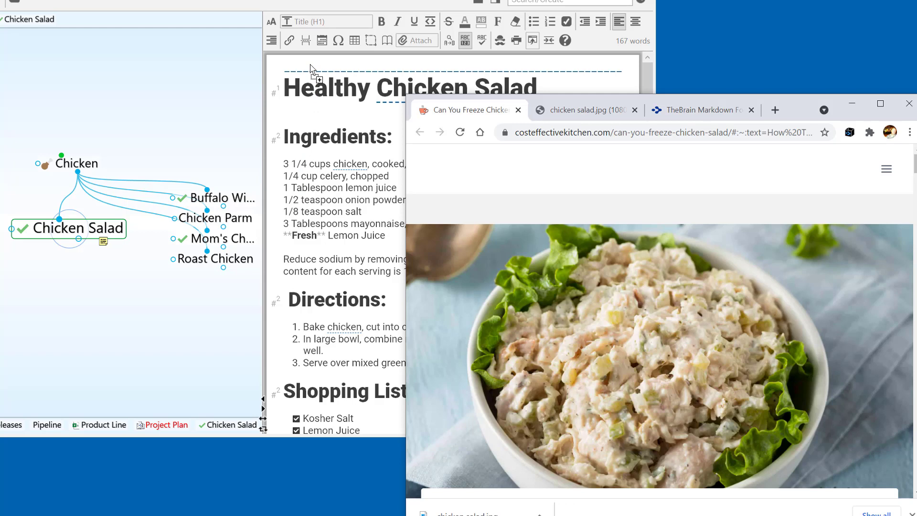
pyautogui.moveTo(310, 66); pyautogui.dragTo(310, 66)
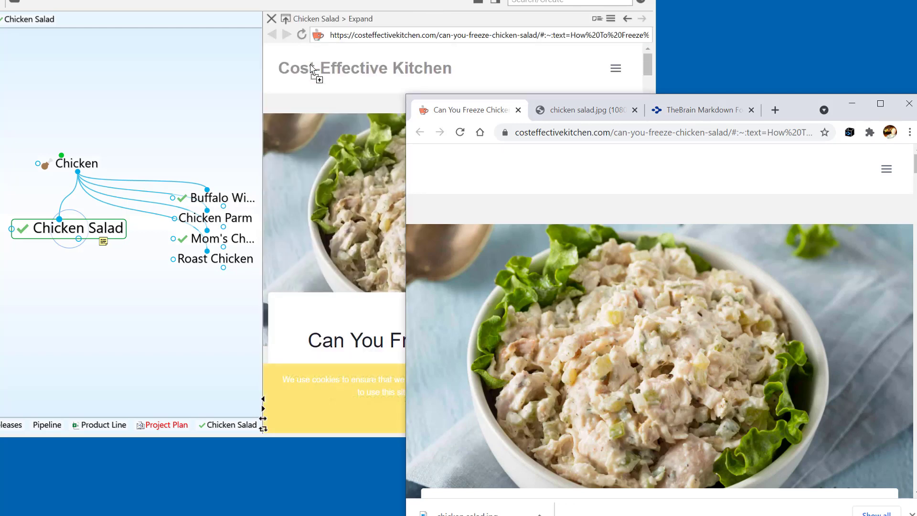
pyautogui.moveTo(311, 68); pyautogui.dragTo(311, 68)
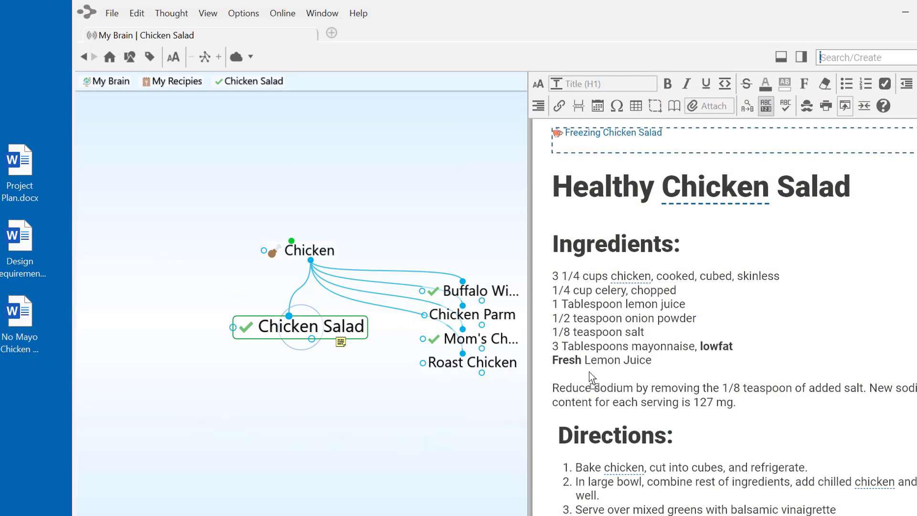
# Drop the No Mayo Chicken Salad .docx below Chicken Salad as a child thought and open it in Word.
pyautogui.moveTo(589, 372); pyautogui.dragTo(320, 414)
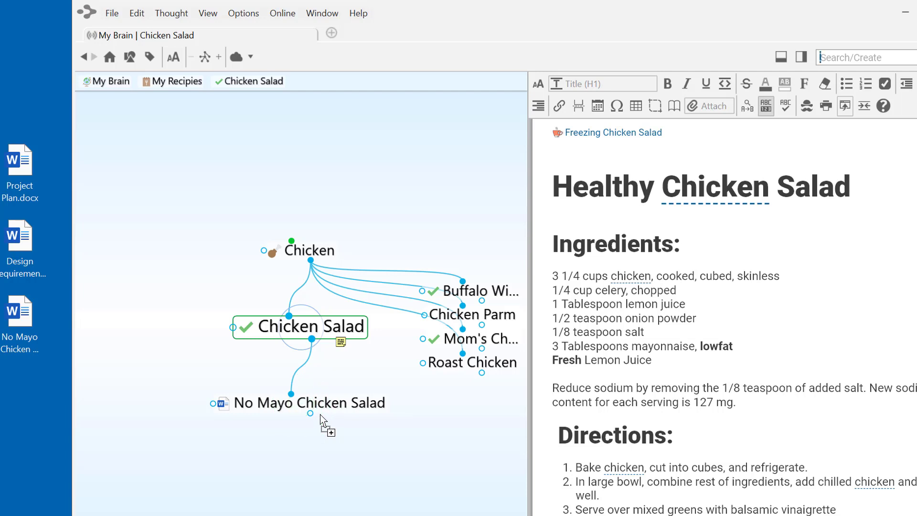
pyautogui.click(227, 410)
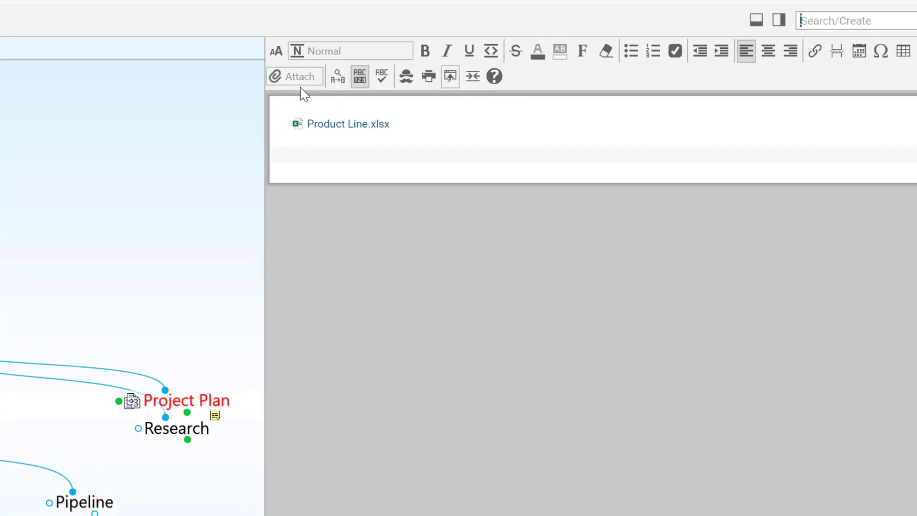
# Try Add File from Template, then use Templates Help to open the User templates folder.
pyautogui.click(264, 79)
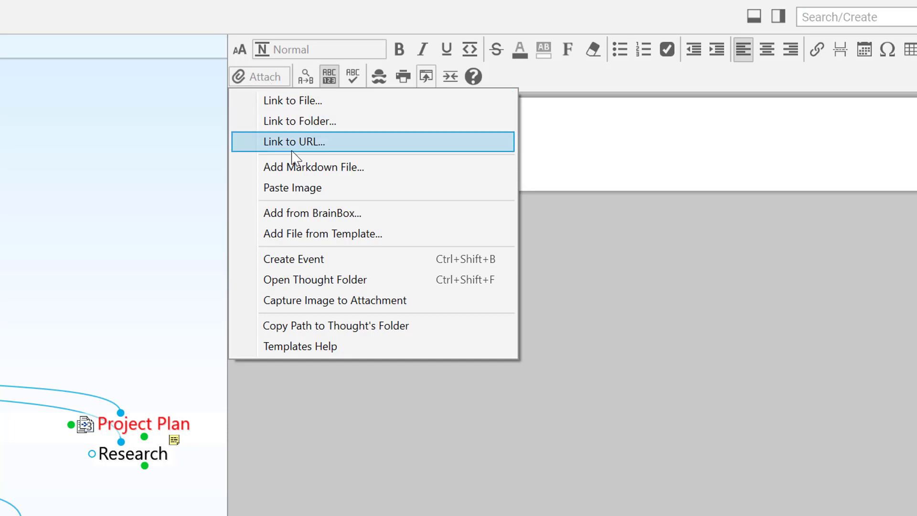
pyautogui.click(306, 239)
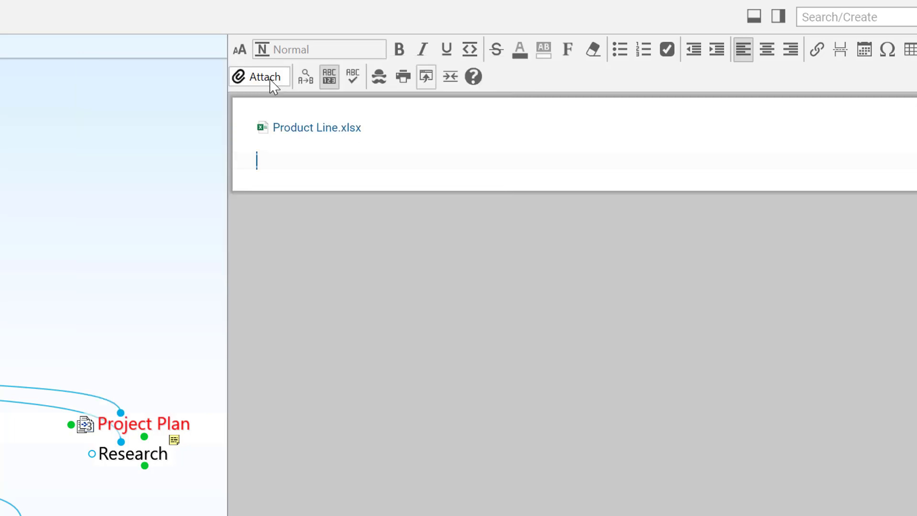
pyautogui.click(270, 81)
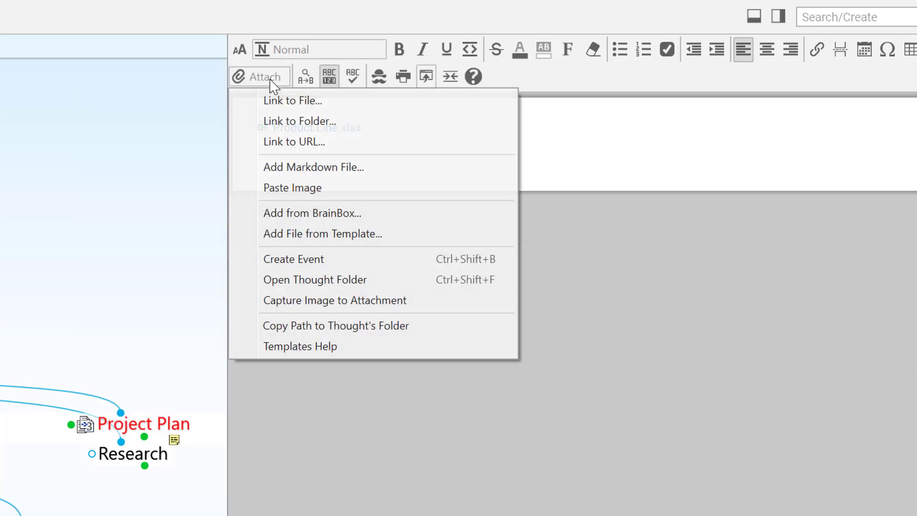
pyautogui.click(333, 347)
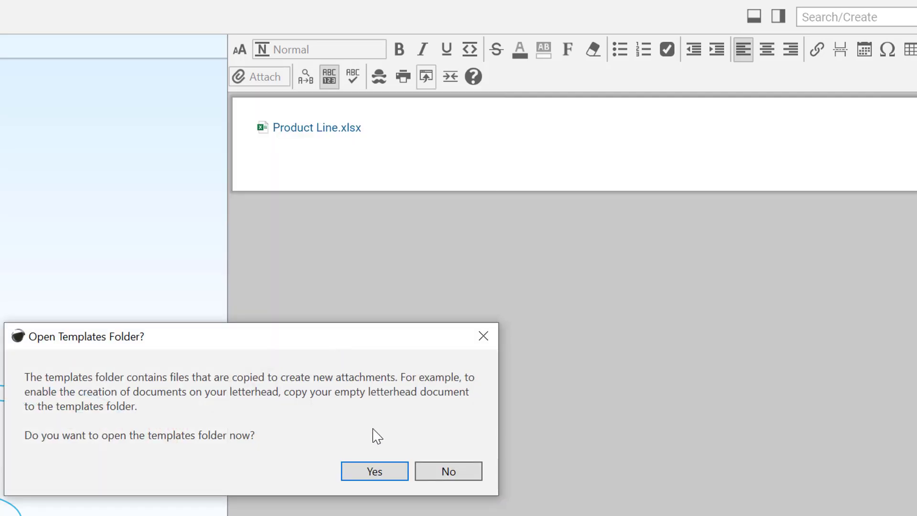
pyautogui.click(382, 472)
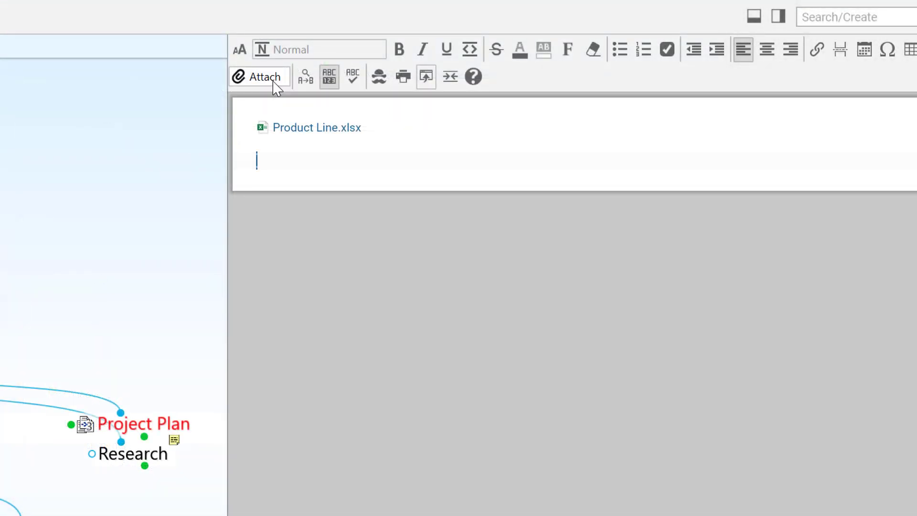
# Attach a new markdown file 'New Ideas on the Evolution of our Product Line.md' and close the editor.
pyautogui.click(274, 81)
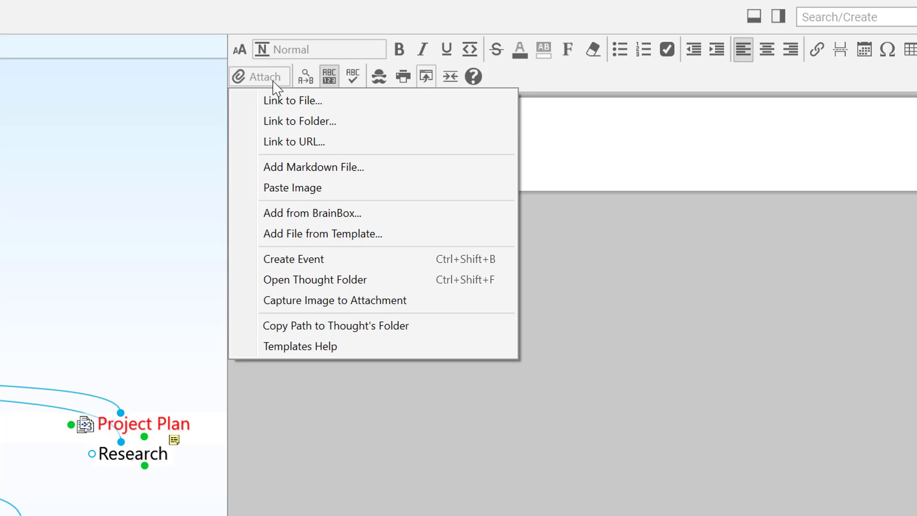
pyautogui.click(306, 168)
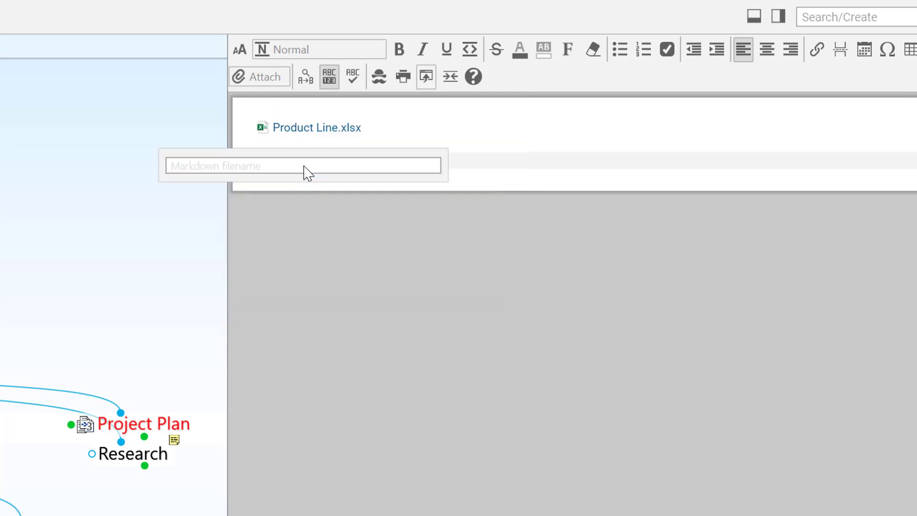
pyautogui.write('New Ideas on the Evolution of our Product Line')
pyautogui.press('Return')
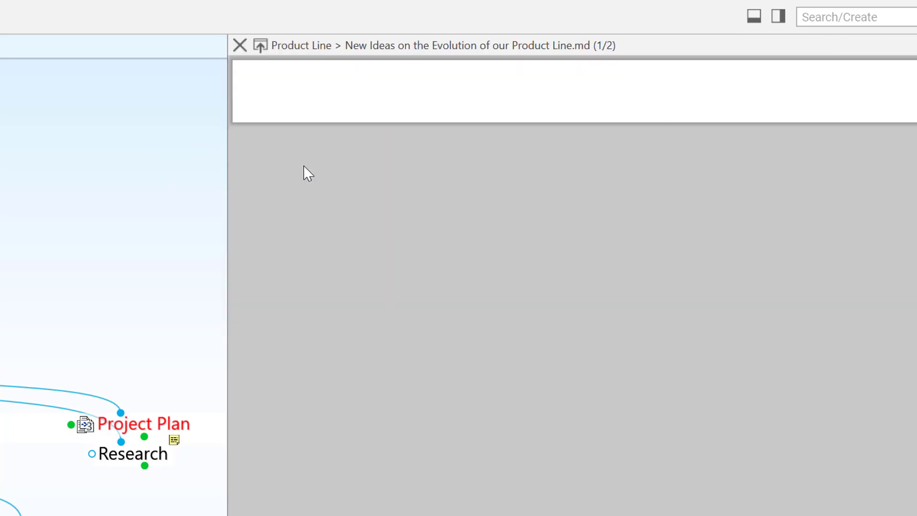
pyautogui.click(239, 46)
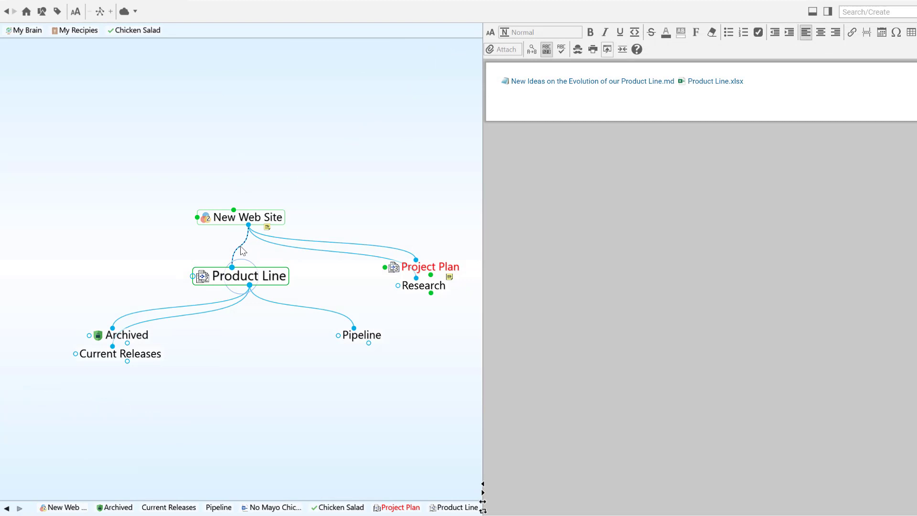
# Note on the New Web Site–Product Line link that the line launched in 1998, then select Project Plan.
pyautogui.click(241, 247)
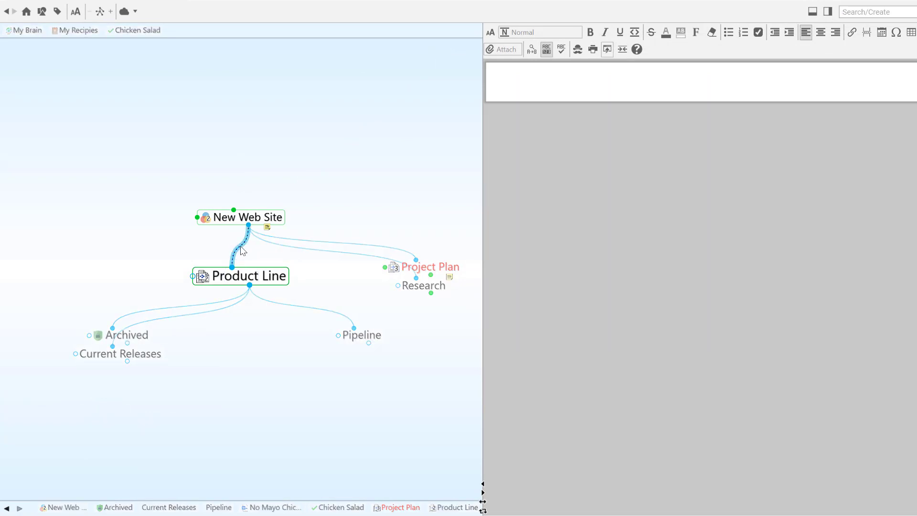
pyautogui.click(509, 83)
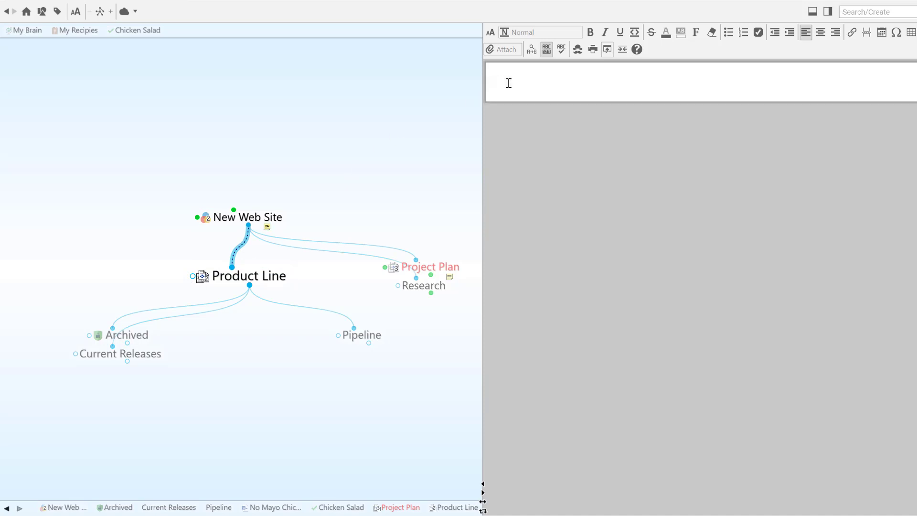
pyautogui.write('The original product line was lau')
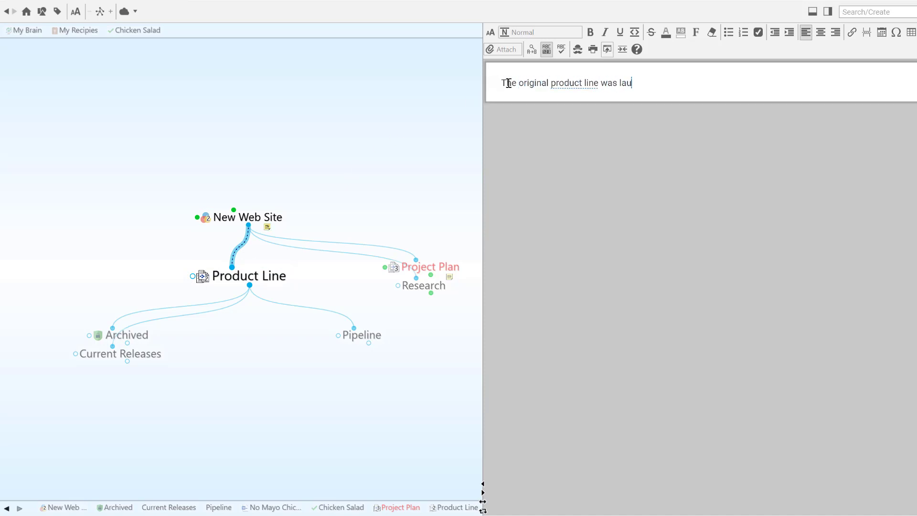
pyautogui.write('nched in 1998. Time for an update!')
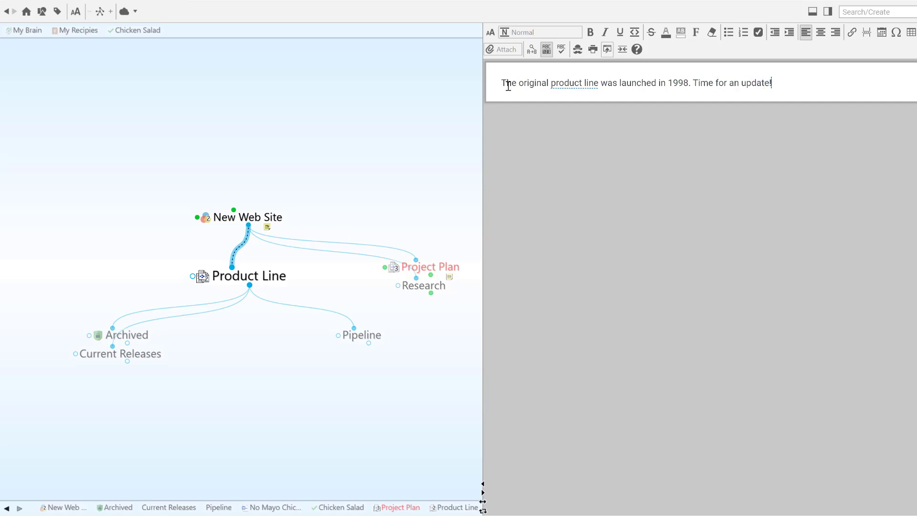
pyautogui.click(420, 180)
pyautogui.click(420, 268)
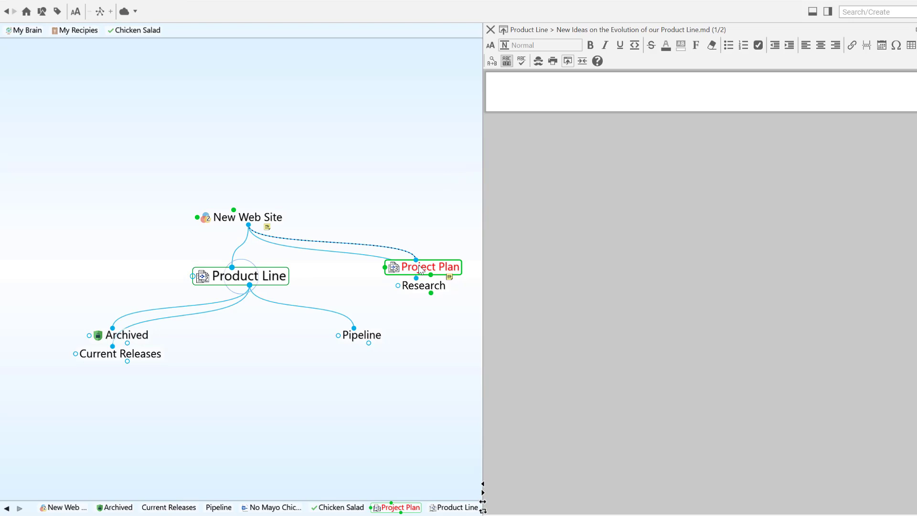